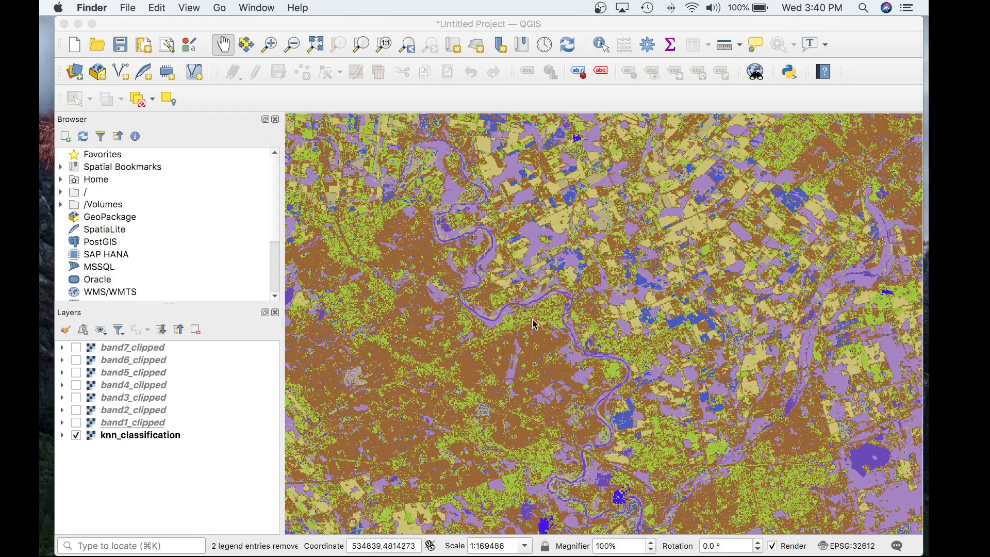
# Step: Show the band1_clipped to band5_clipped layers over the classified raster to view the source imagery
pyautogui.scroll(-5, 535, 324)
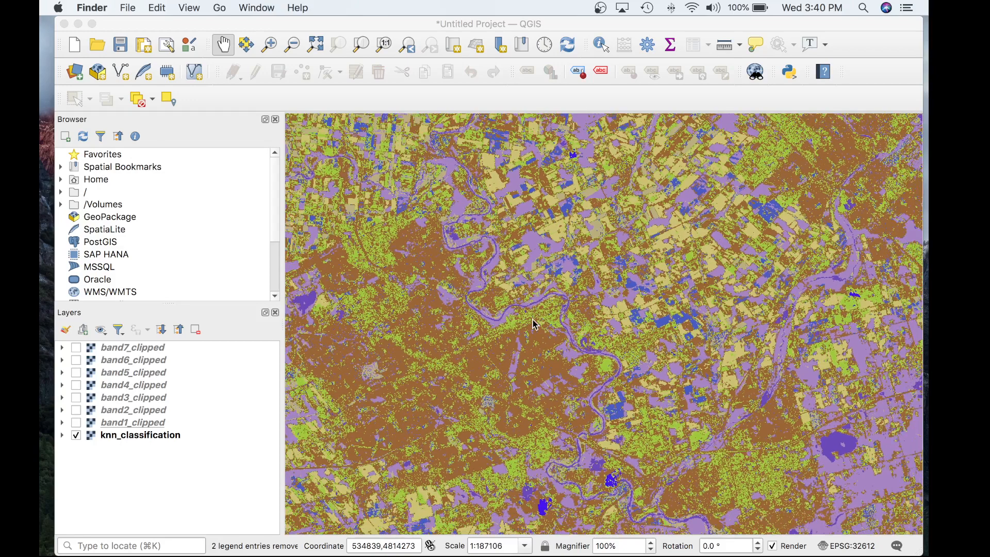
pyautogui.scroll(-1, 535, 324)
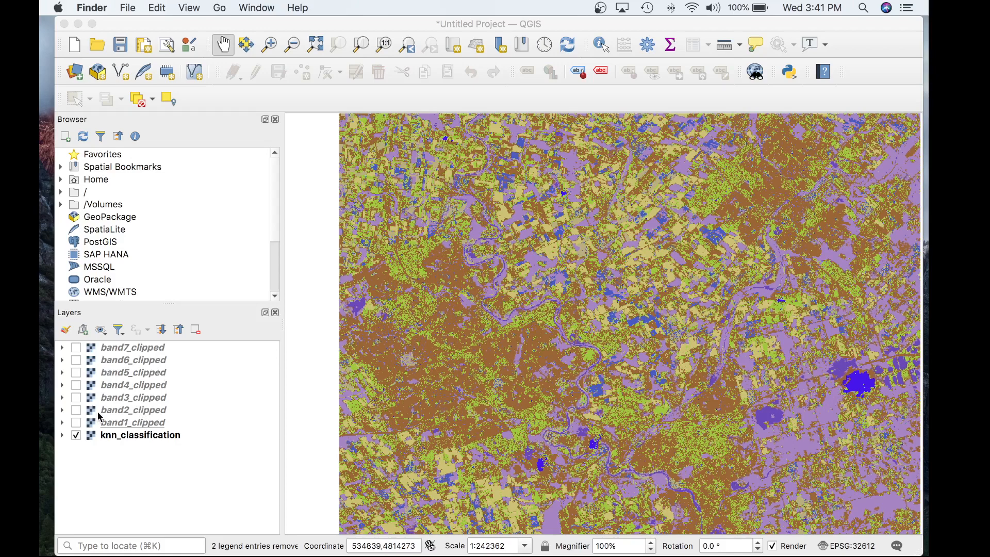
pyautogui.click(79, 424)
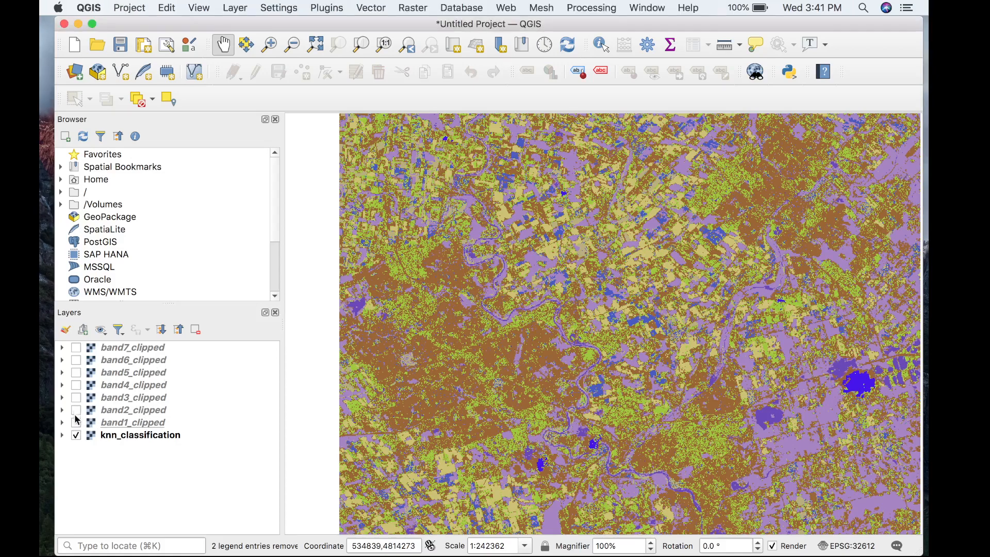
pyautogui.click(77, 424)
pyautogui.click(76, 411)
pyautogui.click(77, 398)
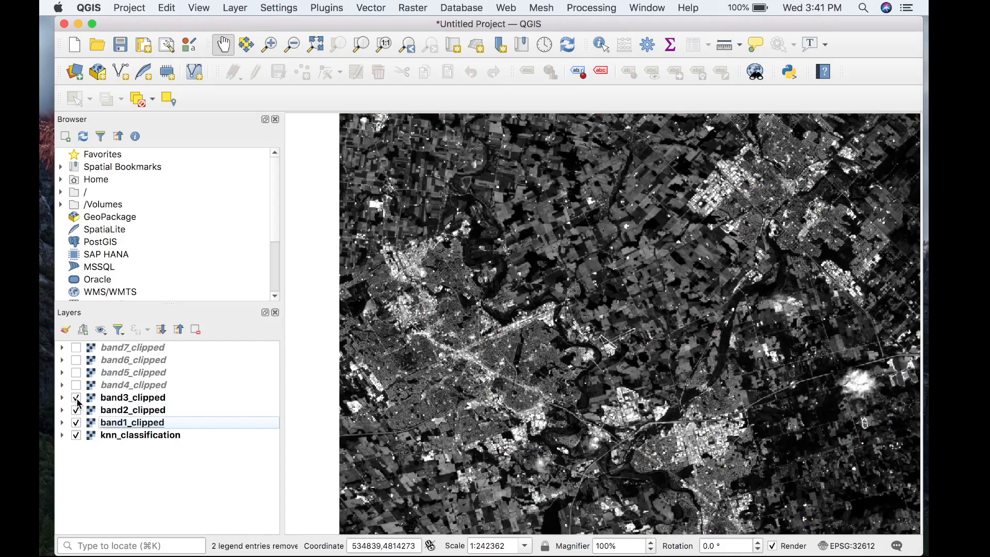
pyautogui.click(77, 386)
pyautogui.click(77, 373)
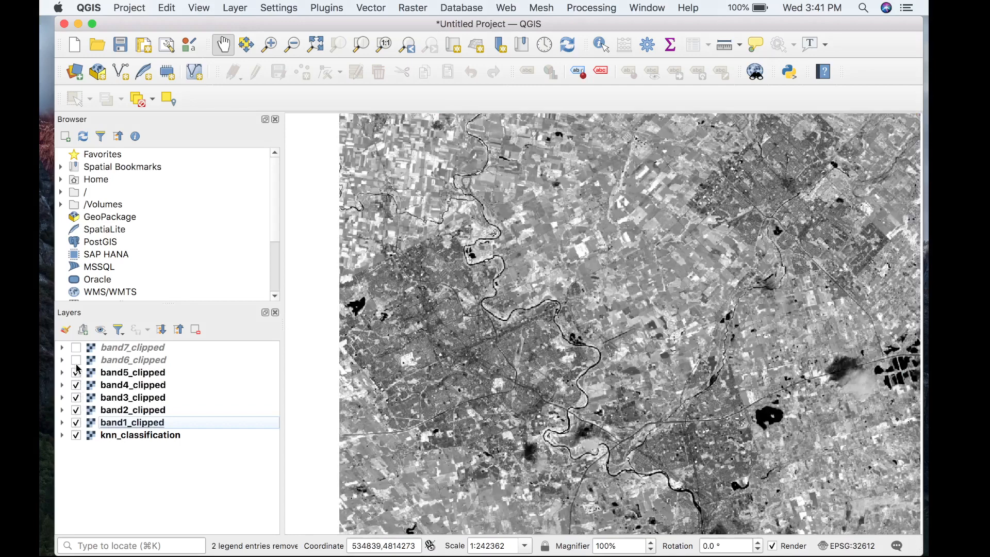
# Step: Hide the band5_clipped to band1_clipped layers again so only knn_classification is displayed
pyautogui.click(77, 373)
pyautogui.click(77, 386)
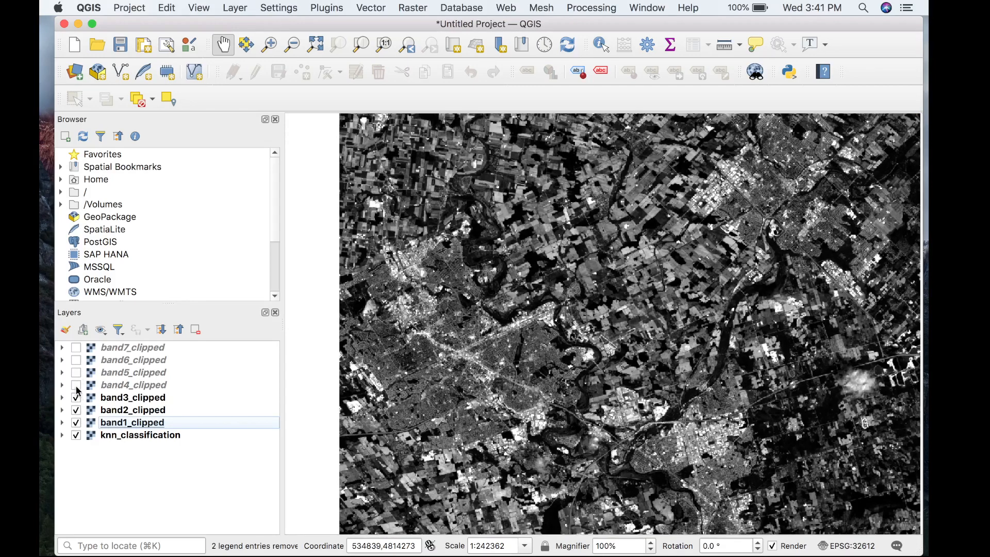
pyautogui.click(76, 398)
pyautogui.click(77, 411)
pyautogui.click(77, 424)
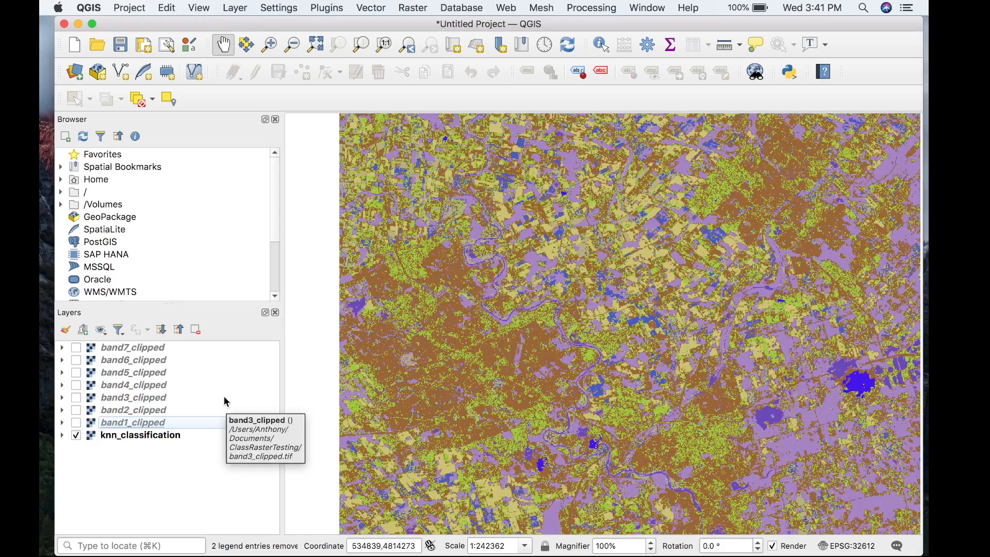
# Step: Switch to WhiteboxTools Runner and open the GeneralizeWithSimilarity tool from the image classification tools
pyautogui.hotkey('ctrl', 'Right')
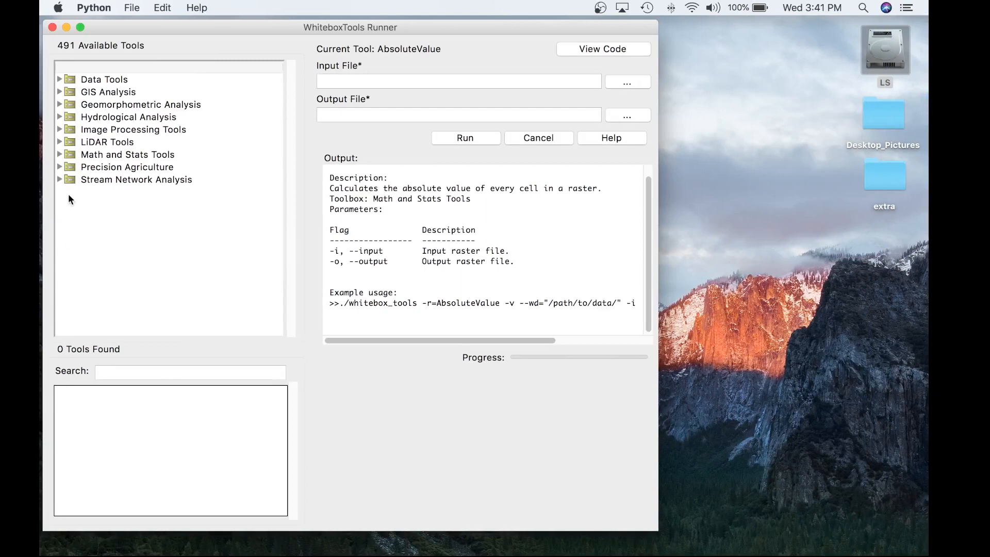
pyautogui.click(59, 129)
pyautogui.click(74, 165)
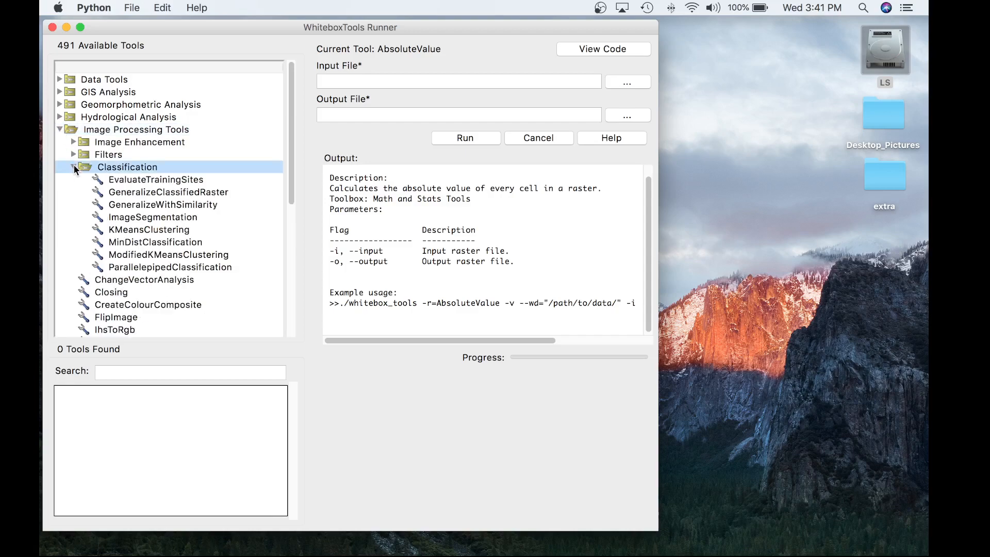
pyautogui.click(125, 205)
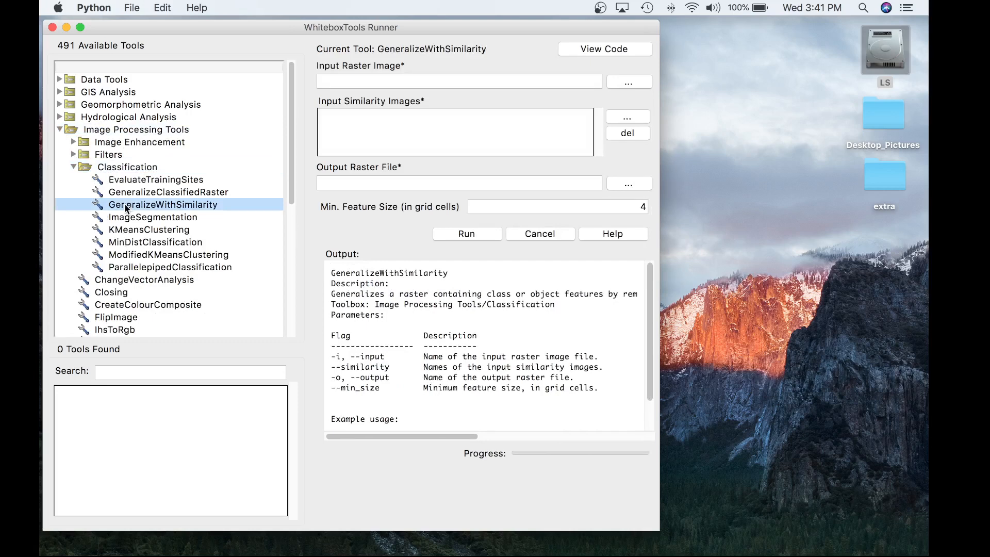
# Step: Set the input raster image to knn_classification.tif from the ClassRasterTesting folder
pyautogui.click(623, 83)
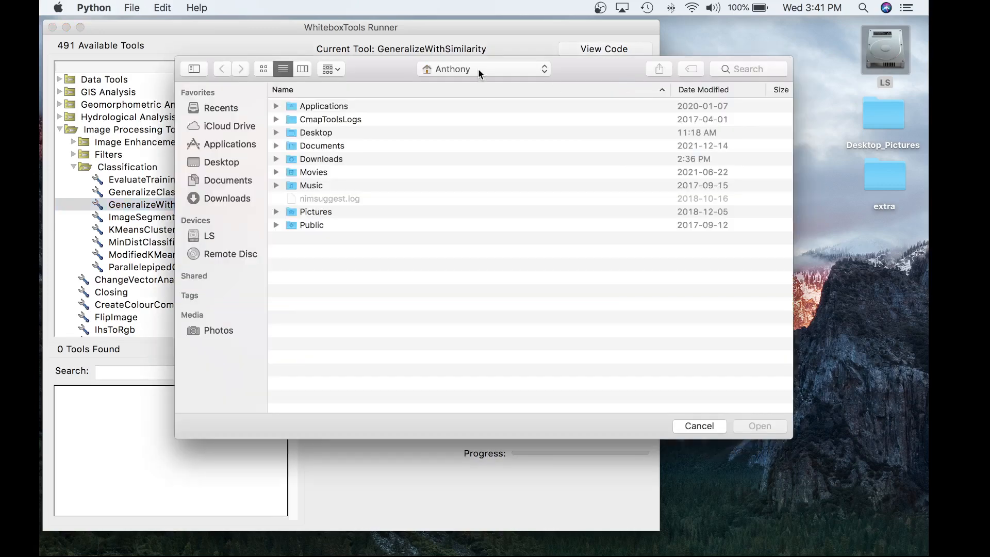
pyautogui.click(478, 69)
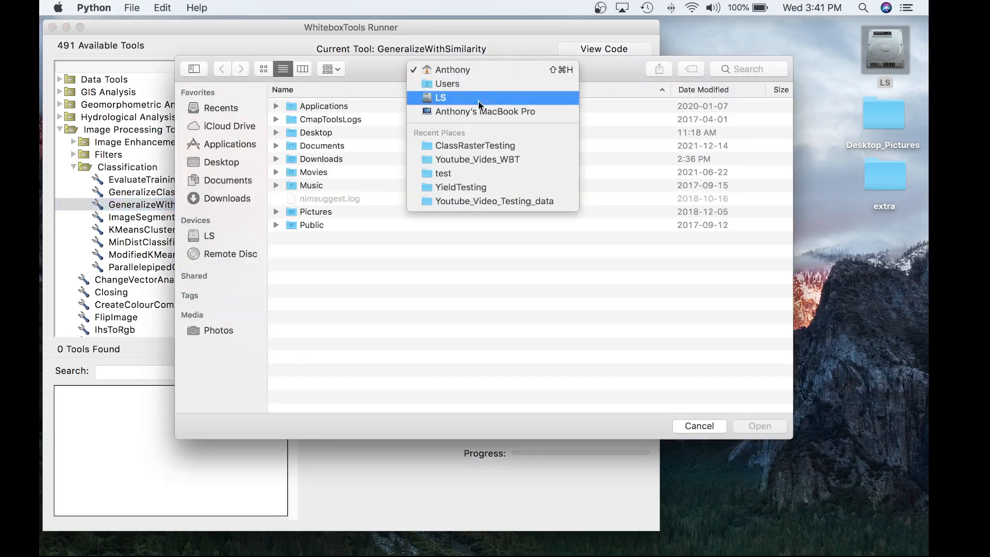
pyautogui.click(478, 146)
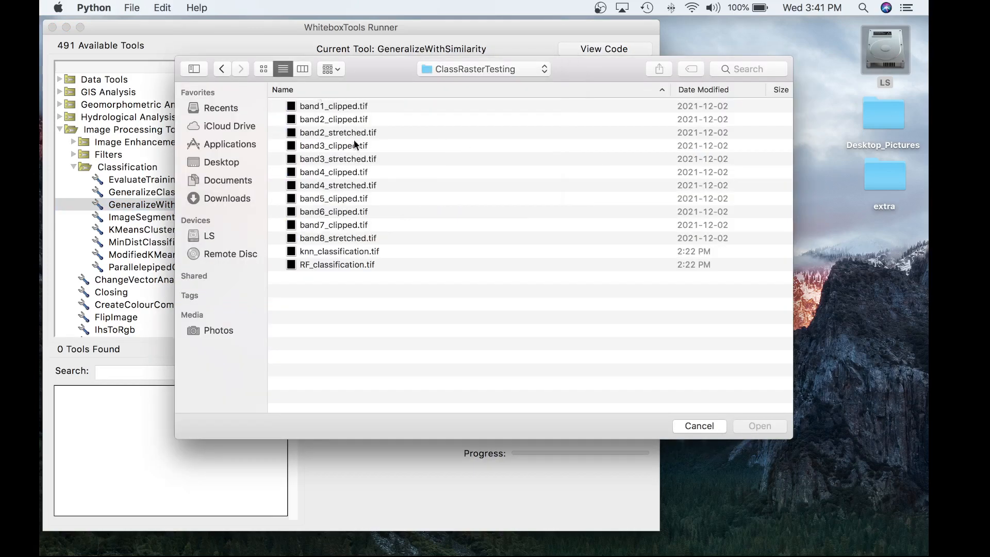
pyautogui.doubleClick(350, 252)
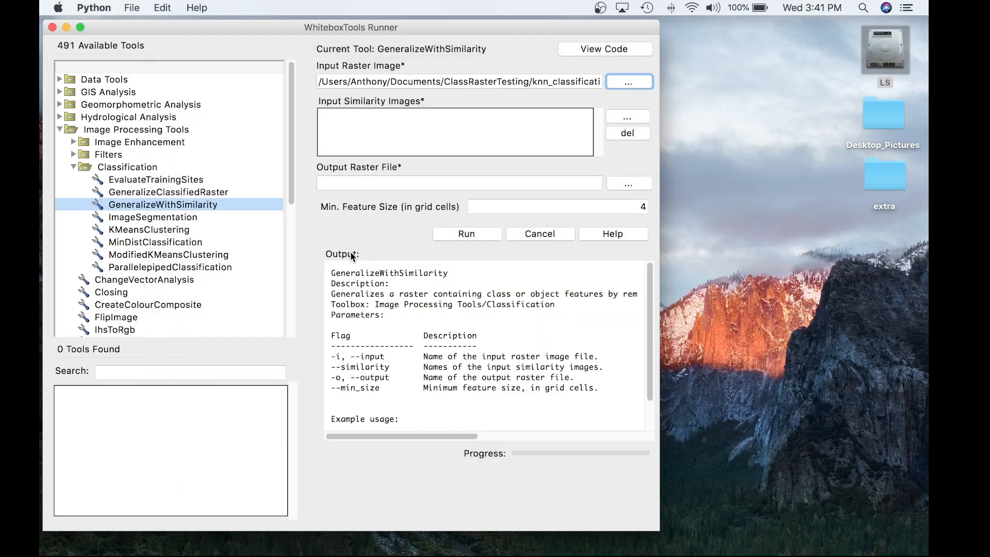
# Step: Add the seven clipped band images, band1_clipped.tif to band7_clipped.tif, as the input similarity images
pyautogui.click(621, 117)
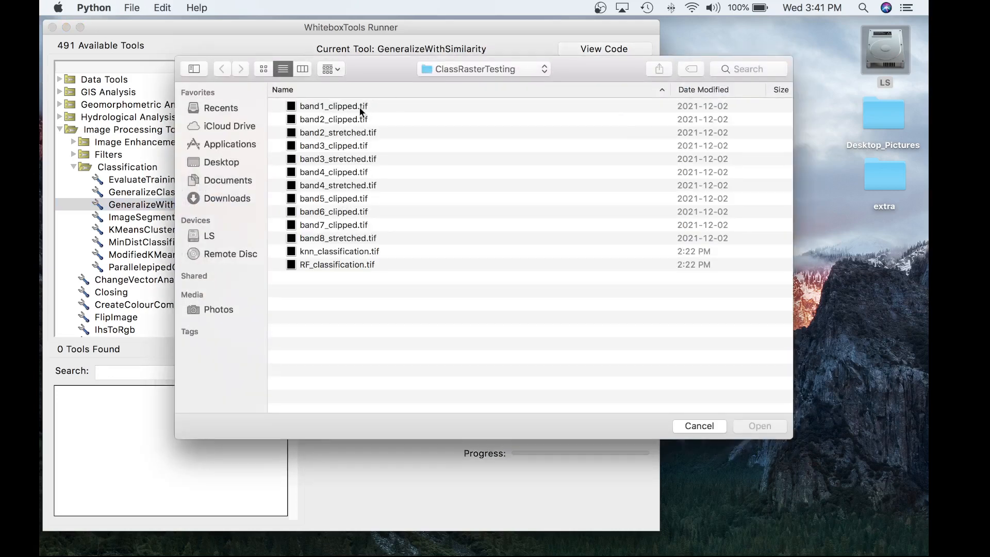
pyautogui.click(363, 108)
pyautogui.keyDown('super'); pyautogui.click(358, 120); pyautogui.keyUp('super')
pyautogui.keyDown('super'); pyautogui.click(354, 145); pyautogui.keyUp('super')
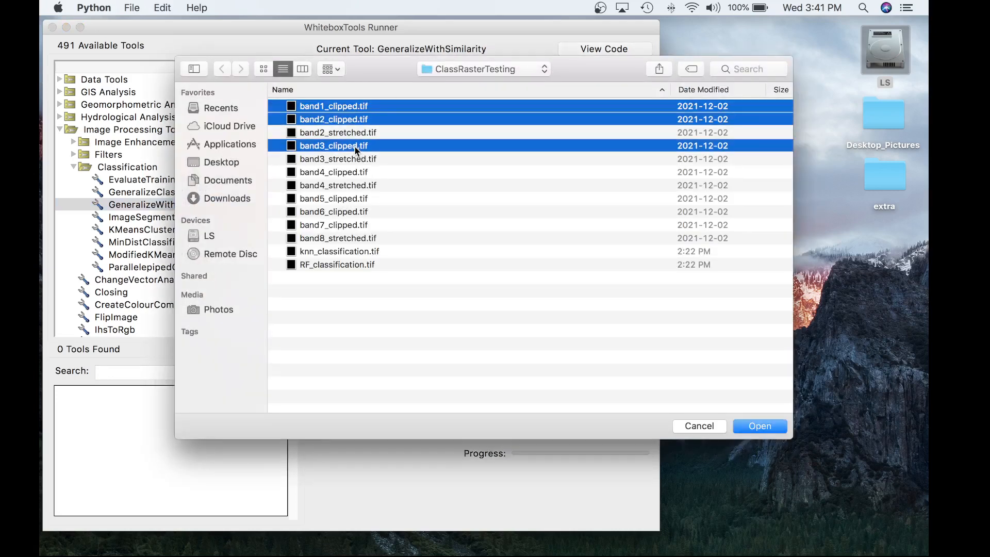
pyautogui.keyDown('super'); pyautogui.click(356, 173); pyautogui.keyUp('super')
pyautogui.keyDown('super'); pyautogui.click(356, 199); pyautogui.keyUp('super')
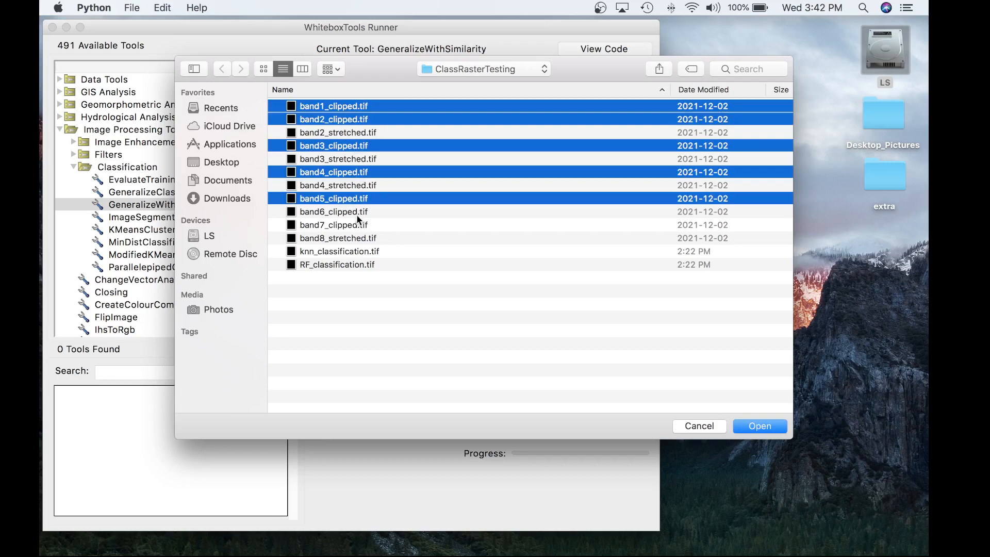
pyautogui.keyDown('super'); pyautogui.click(357, 212); pyautogui.keyUp('super')
pyautogui.keyDown('super'); pyautogui.click(358, 225); pyautogui.keyUp('super')
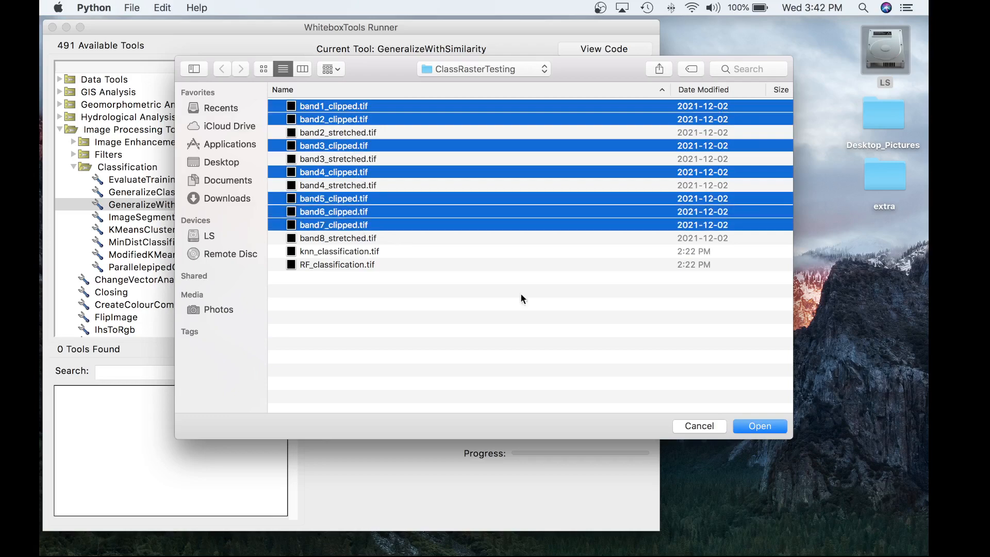
pyautogui.click(763, 425)
# Step: Set the output raster file to sim_output.tif in the ClassRasterTesting folder
pyautogui.click(616, 183)
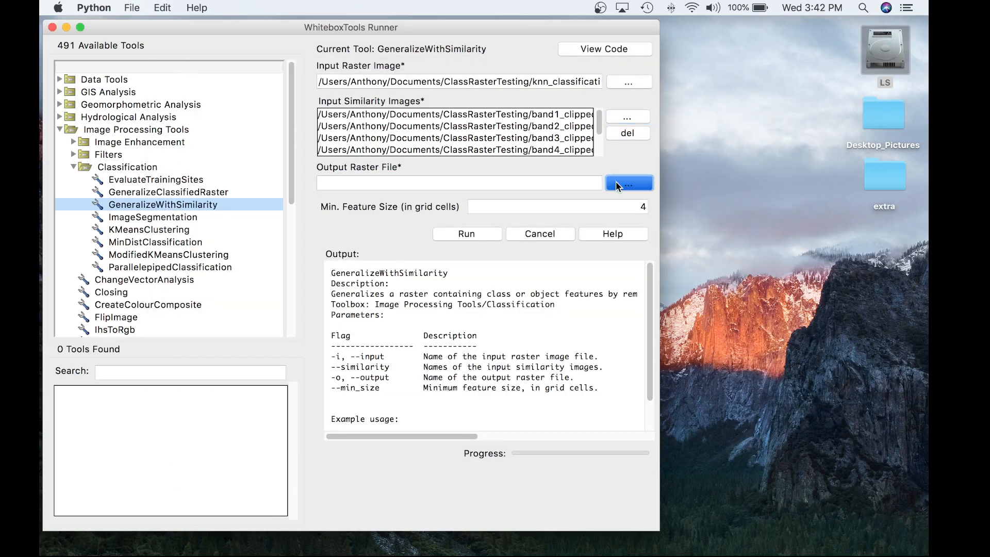
pyautogui.write('sim')
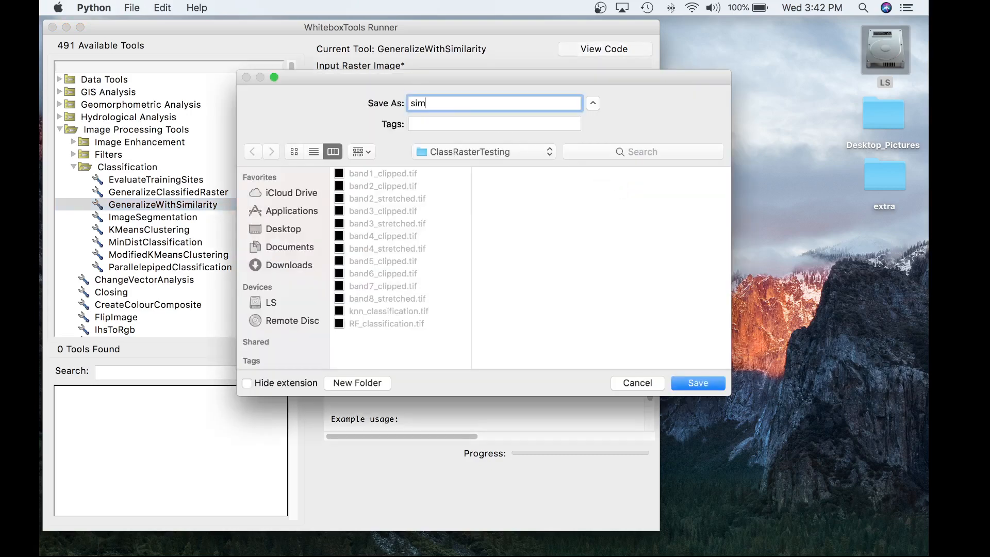
pyautogui.write('_output.tif')
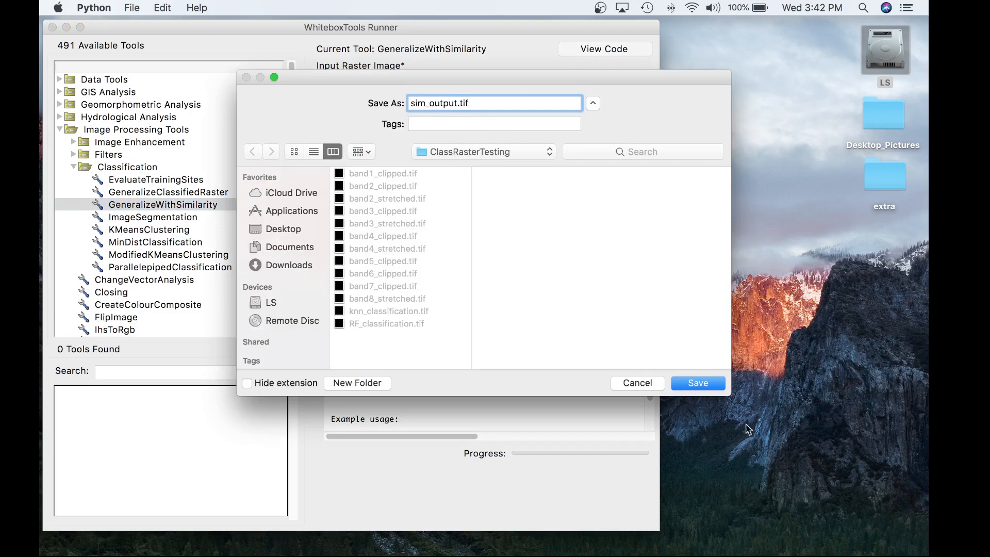
pyautogui.click(698, 383)
# Step: Set the minimum feature size to 10 grid cells and run GeneralizeWithSimilarity
pyautogui.click(635, 209)
pyautogui.moveTo(635, 209); pyautogui.dragTo(669, 209)
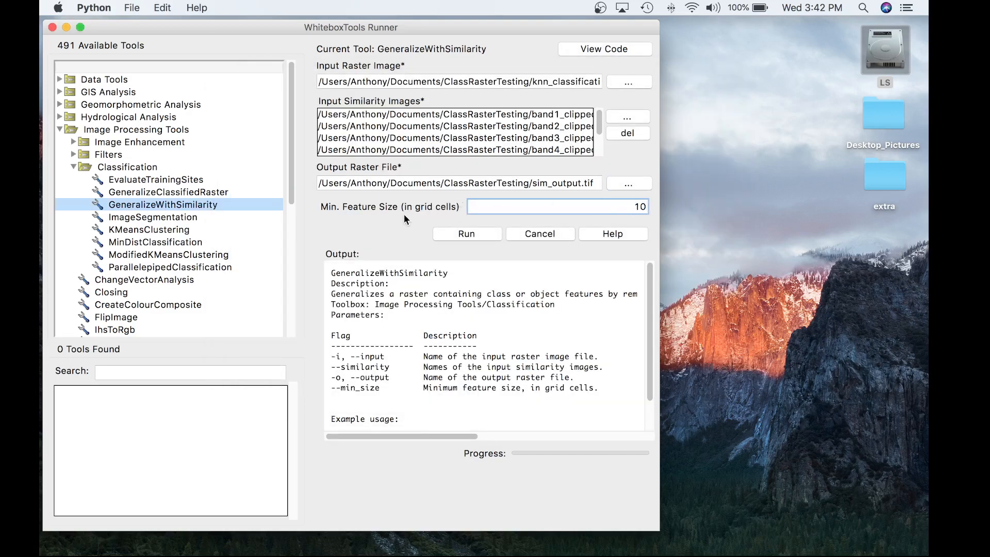
pyautogui.click(444, 234)
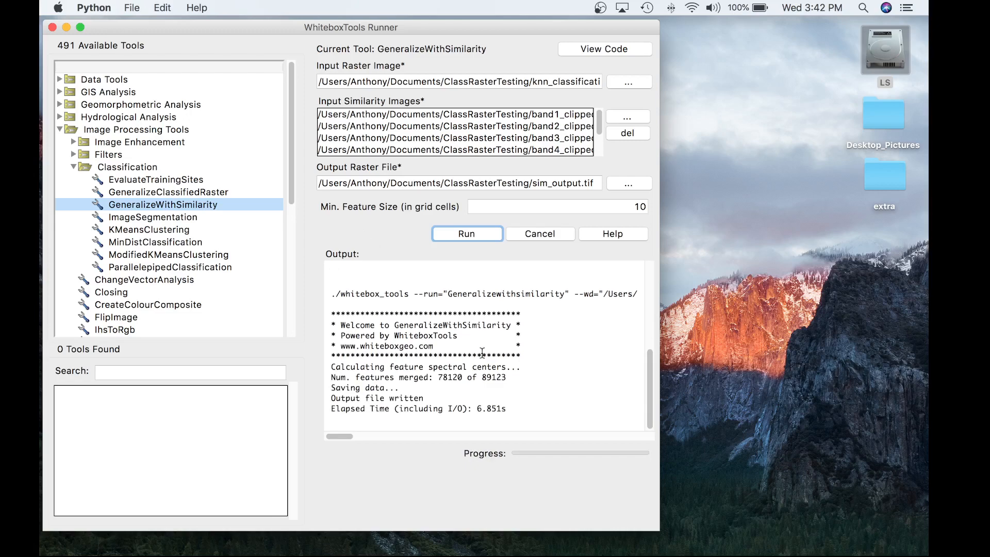
# Step: Switch to QGIS and add sim_output.tif from ClassRasterTesting to the project as a raster layer
pyautogui.hotkey('ctrl', 'Left')
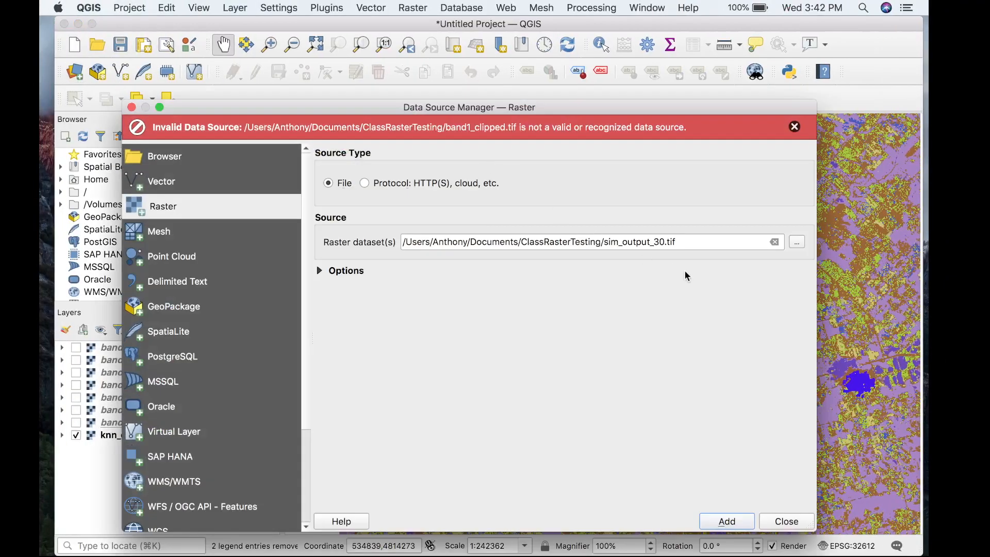
pyautogui.click(778, 242)
pyautogui.click(797, 243)
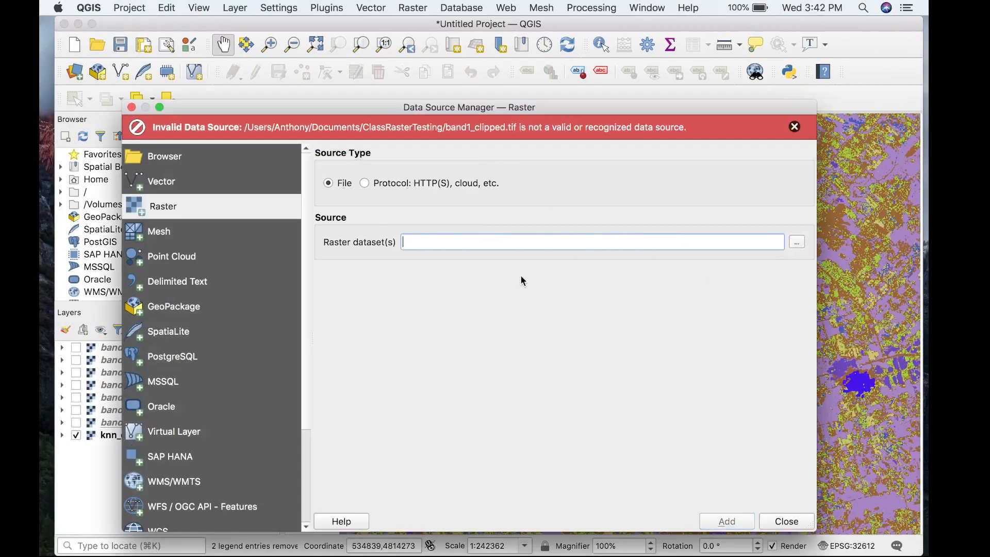
pyautogui.click(376, 367)
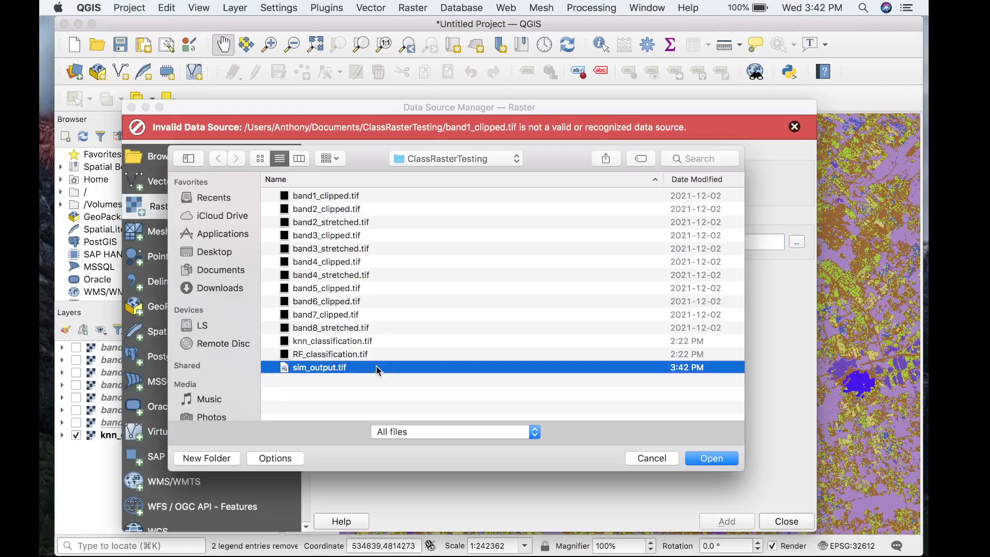
pyautogui.doubleClick(376, 367)
pyautogui.click(733, 522)
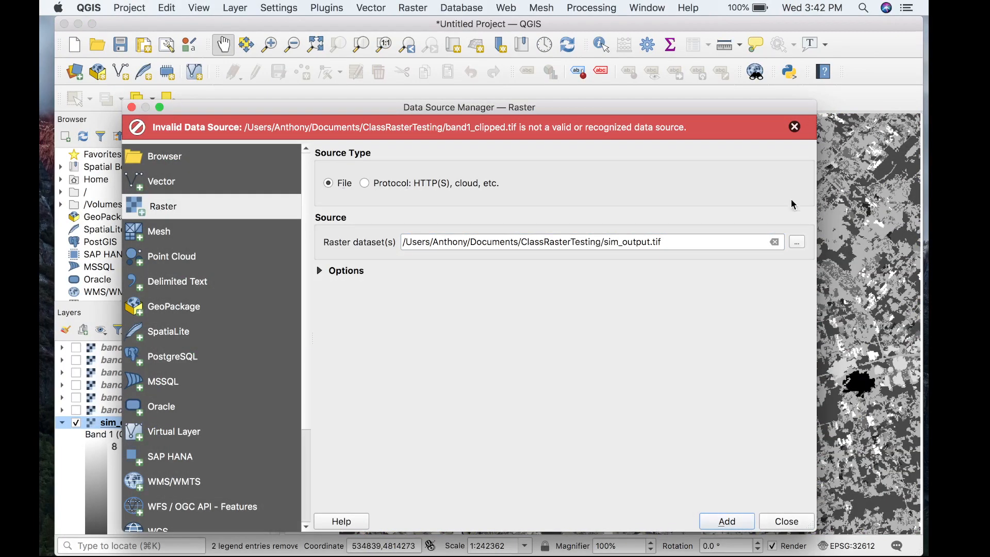
pyautogui.click(786, 521)
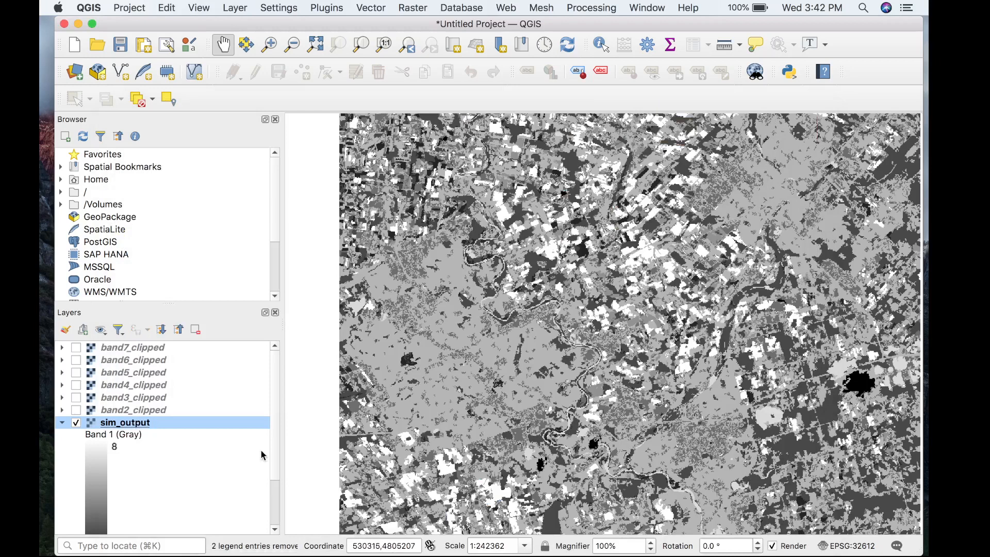
# Step: Move the sim_output layer below band1_clipped, directly above knn_classification in the layer order
pyautogui.click(278, 432)
pyautogui.scroll(-2, 277, 430)
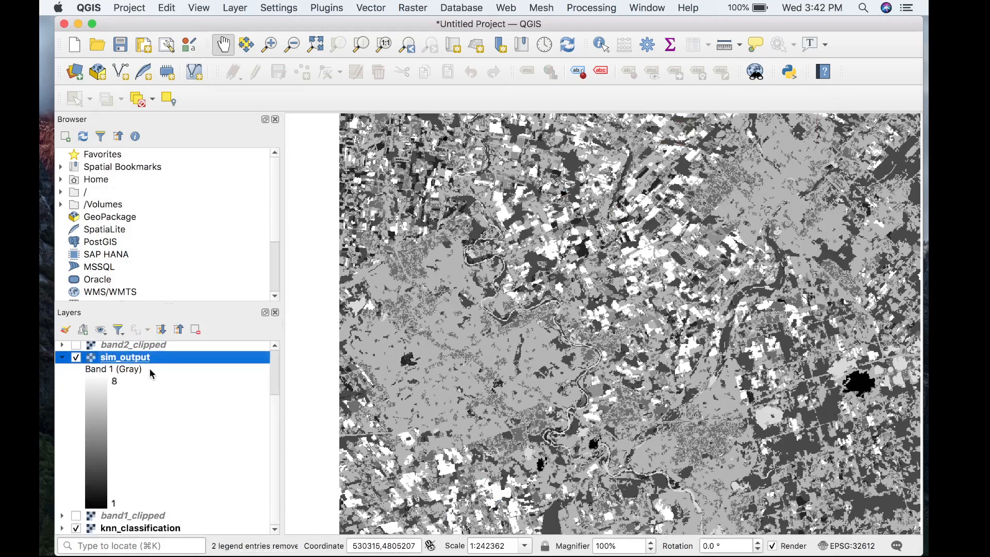
pyautogui.moveTo(145, 361); pyautogui.dragTo(130, 529)
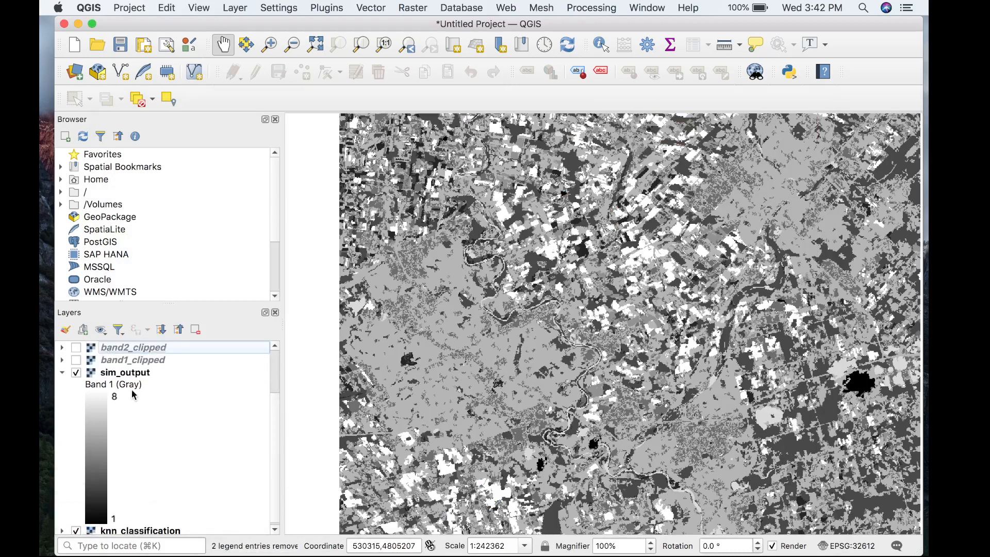
# Step: Copy the layer style of knn_classification
pyautogui.moveTo(276, 419); pyautogui.dragTo(276, 442)
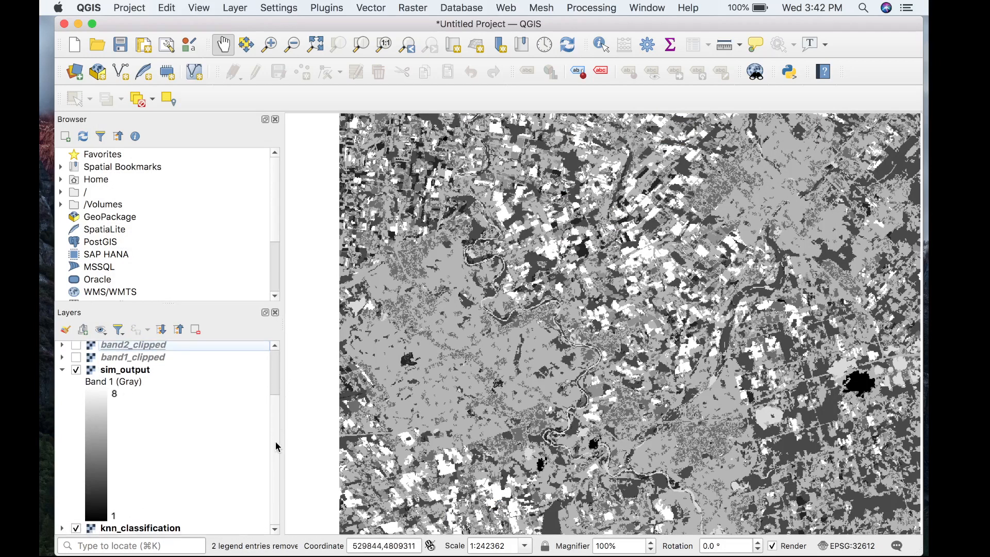
pyautogui.click(150, 528)
pyautogui.rightClick(137, 529)
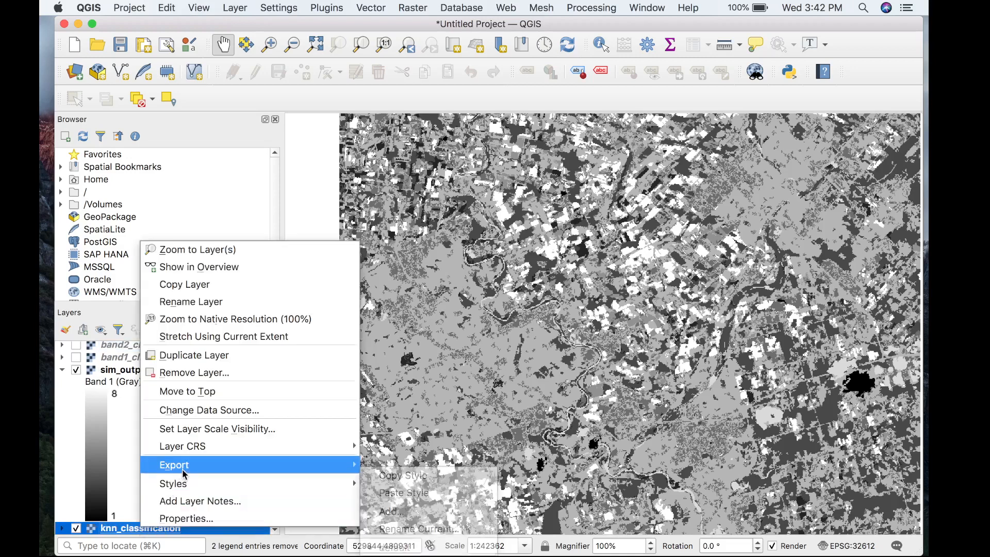
pyautogui.moveTo(184, 485)
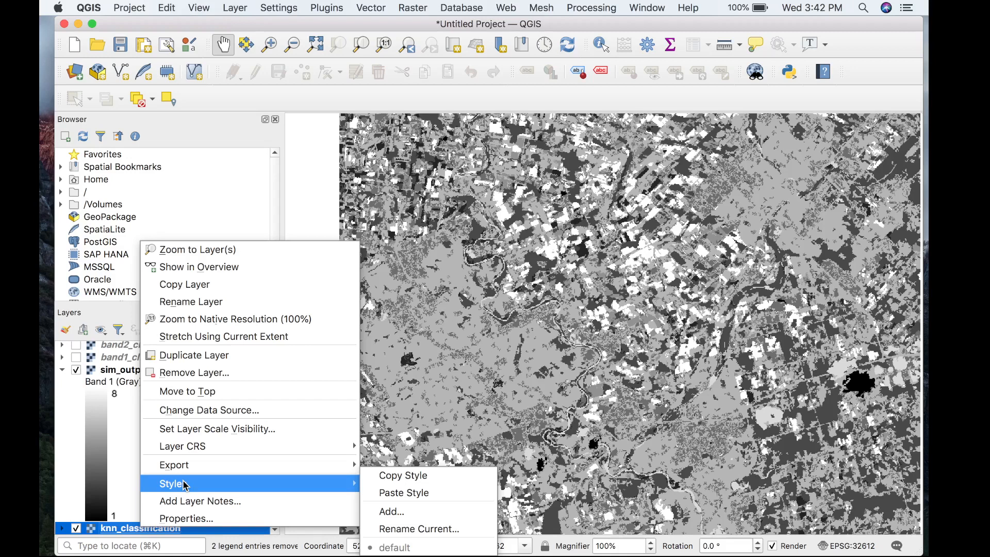
pyautogui.click(400, 475)
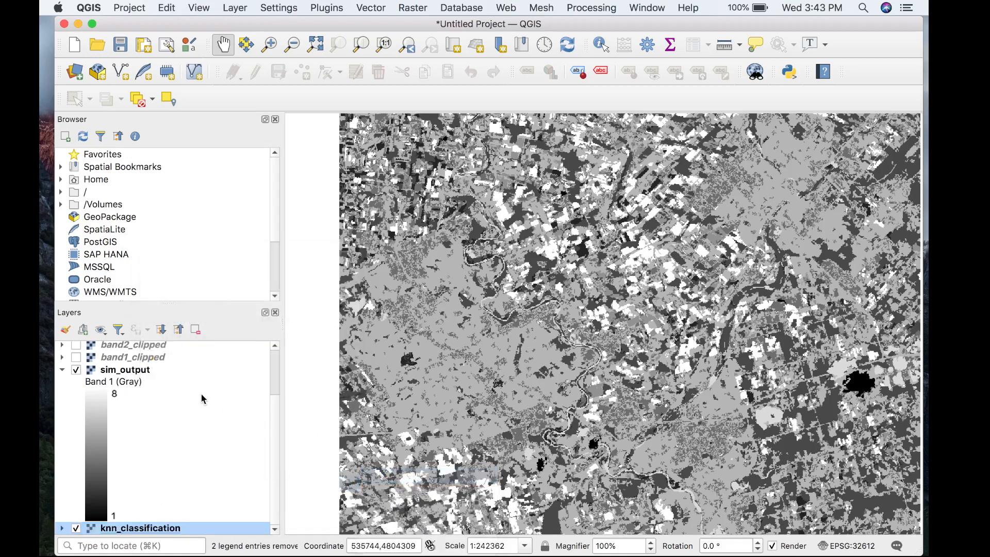
# Step: Paste the copied knn_classification style onto the sim_output layer
pyautogui.click(147, 371)
pyautogui.rightClick(148, 375)
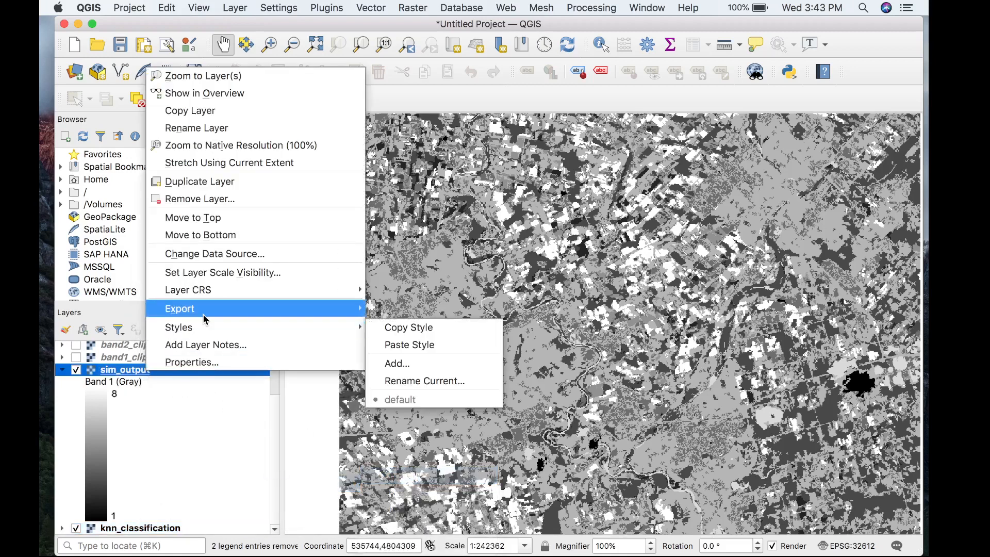
pyautogui.moveTo(297, 315)
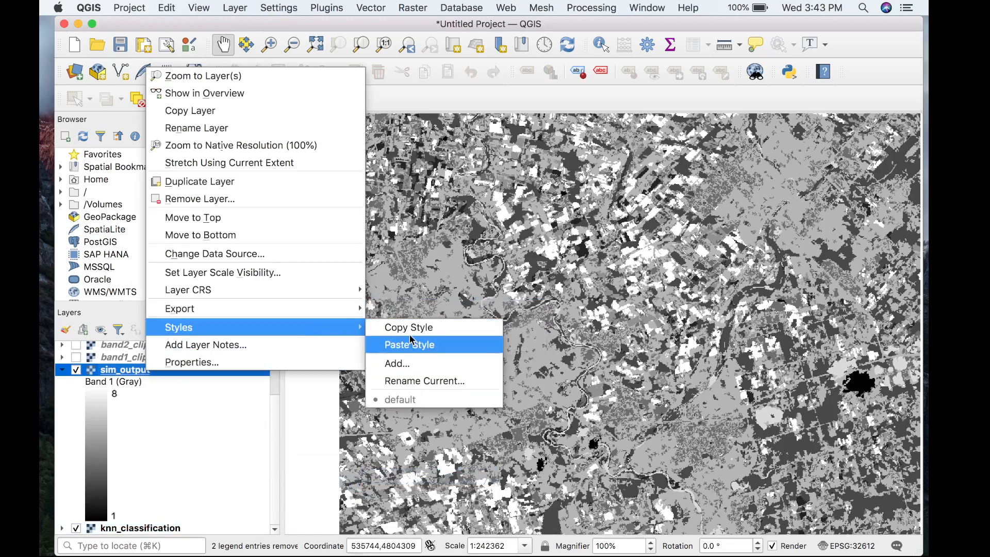
pyautogui.click(414, 346)
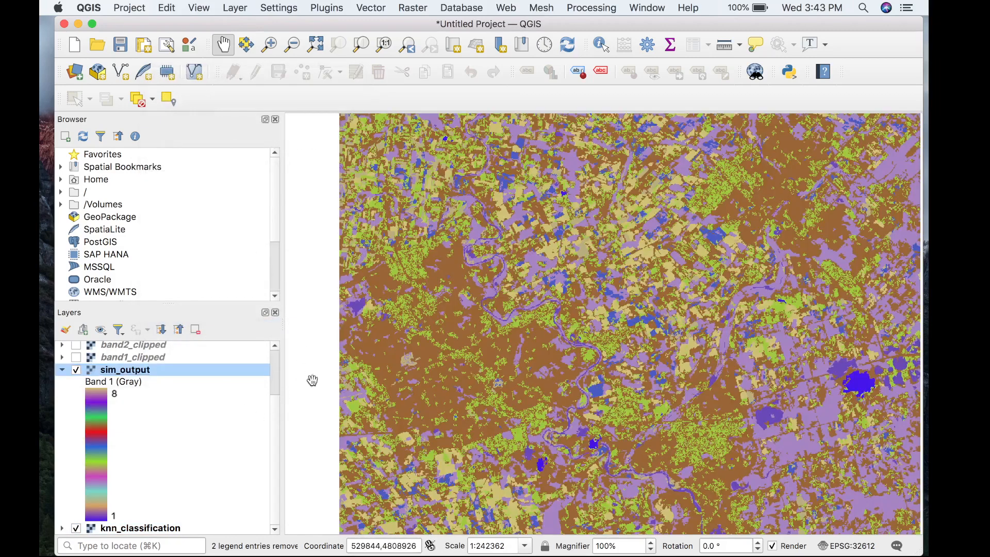
# Step: Compare sim_output with the underlying knn_classification along the river by hiding and reshowing the sim_output layer
pyautogui.scroll(2, 524, 302)
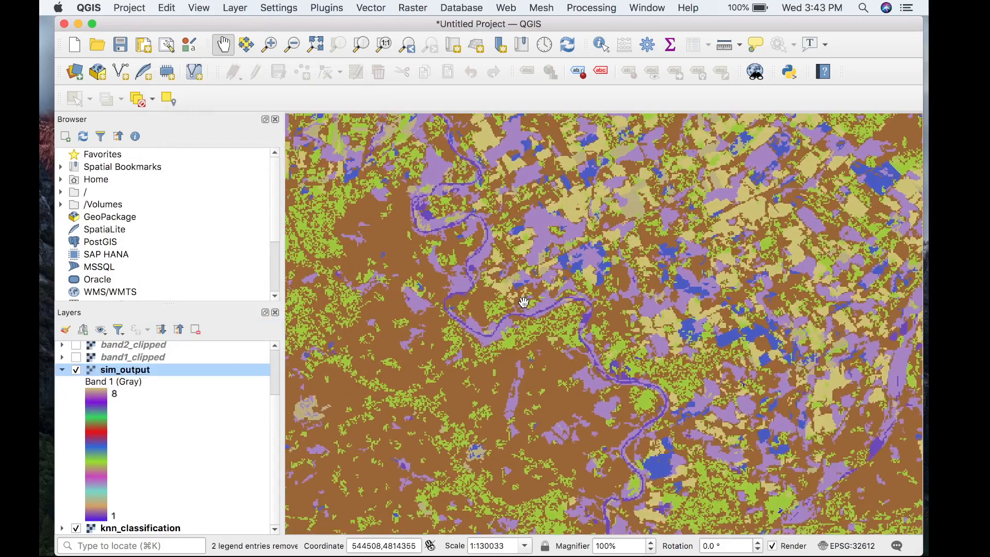
pyautogui.scroll(2, 523, 302)
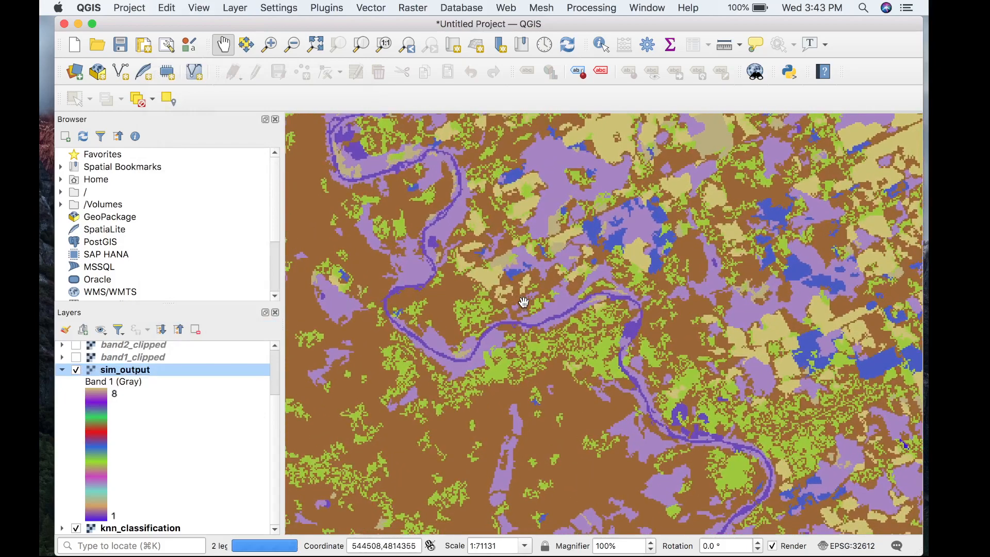
pyautogui.moveTo(523, 303); pyautogui.dragTo(588, 270)
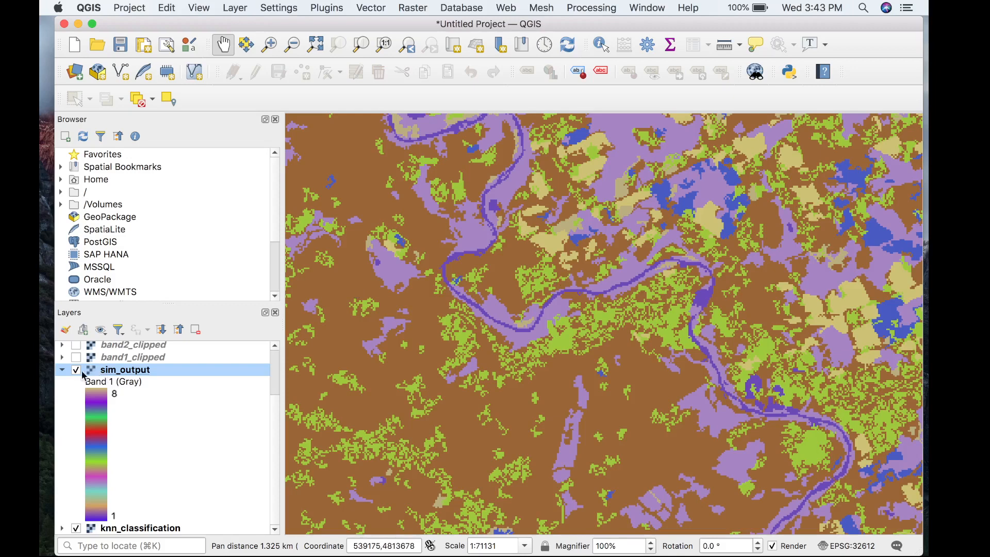
pyautogui.click(77, 370)
pyautogui.moveTo(427, 329); pyautogui.dragTo(489, 300)
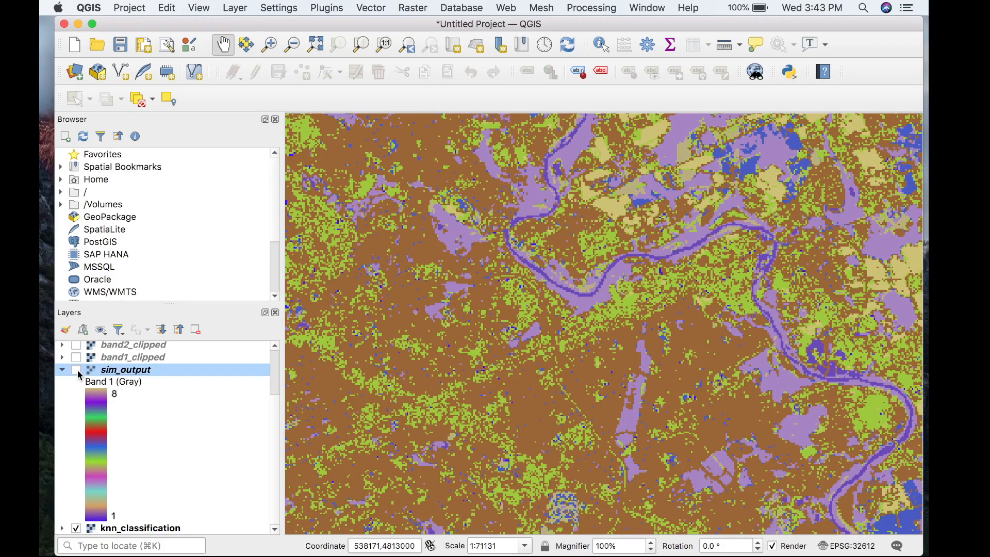
pyautogui.click(77, 370)
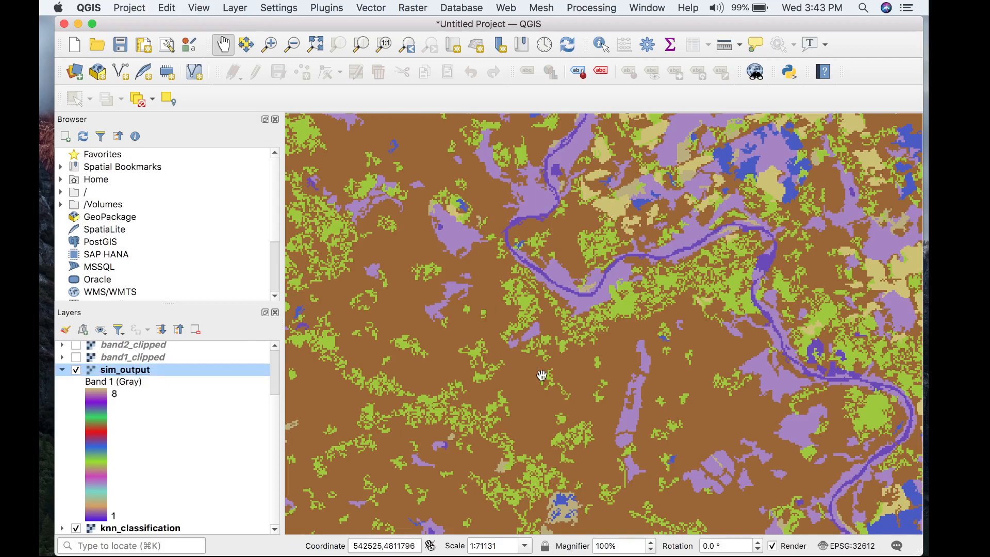
# Step: Switch to WhiteboxTools Runner and run GeneralizeWithSimilarity with a minimum feature size of 30 and output file sim_output_30.tif
pyautogui.hotkey('ctrl', 'Right')
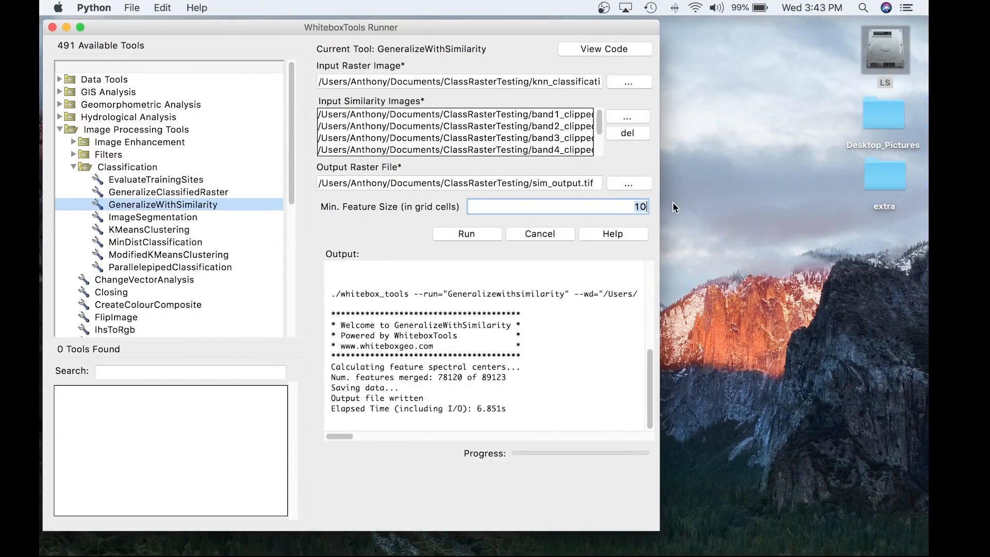
pyautogui.write('30')
pyautogui.click(587, 183)
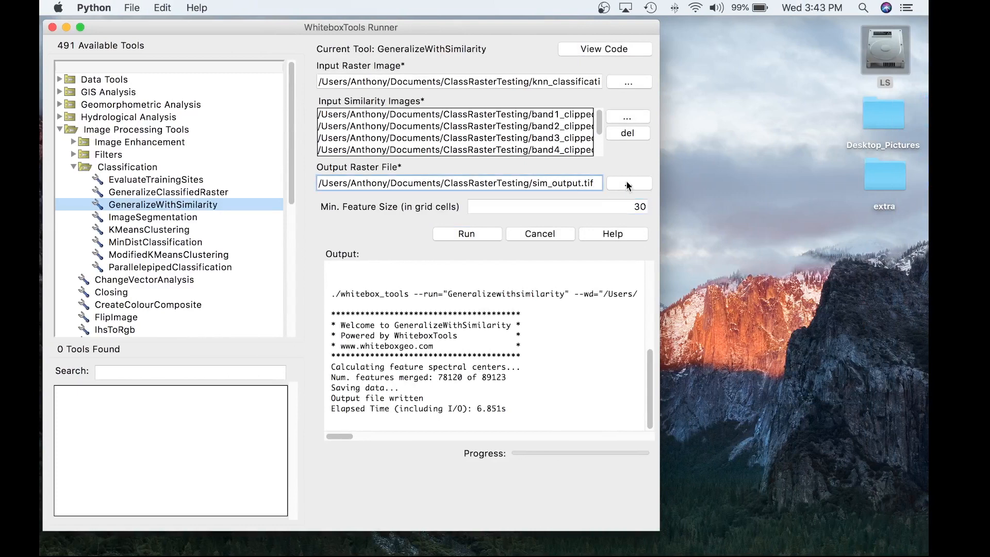
pyautogui.write('_30')
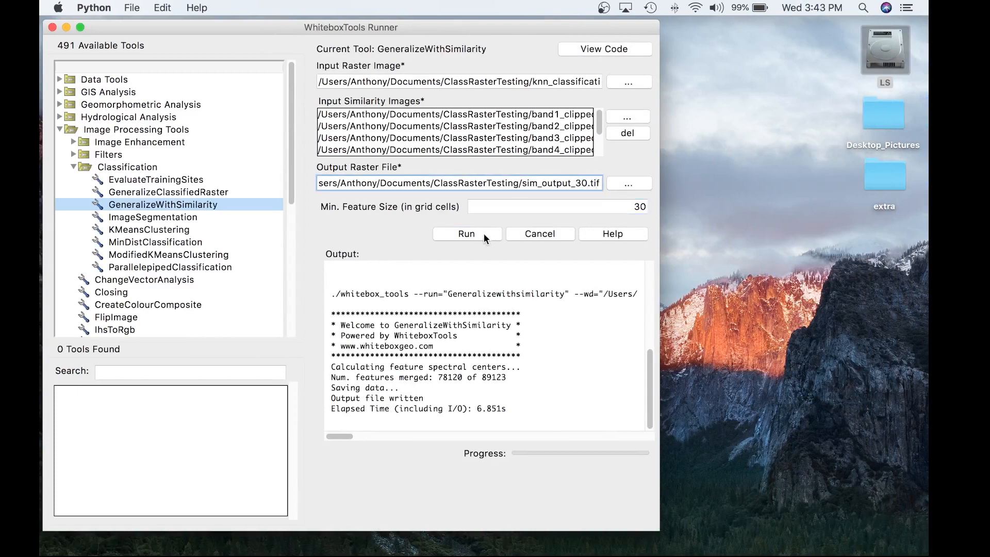
pyautogui.click(479, 233)
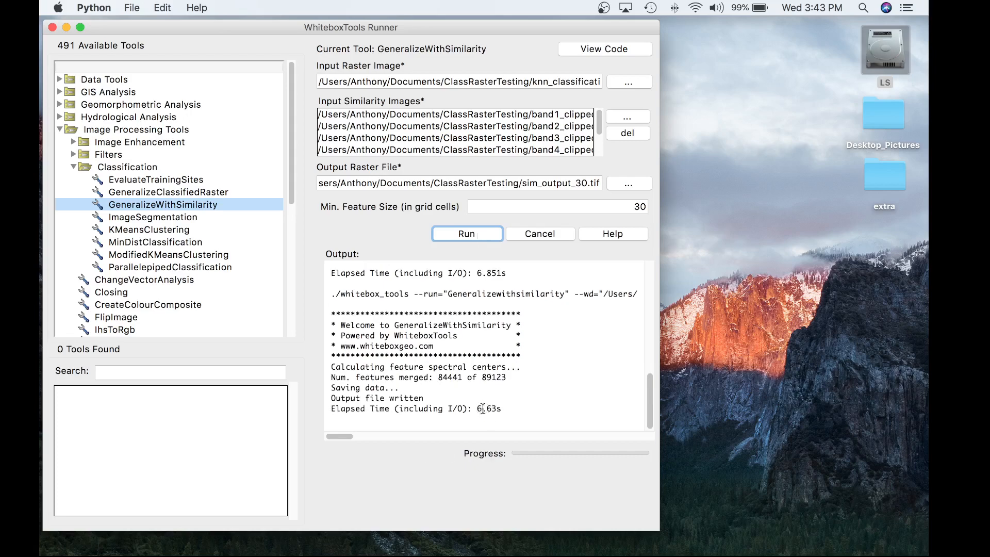
# Step: Switch to QGIS and add sim_output_30.tif from ClassRasterTesting as a raster layer
pyautogui.hotkey('ctrl', 'Left')
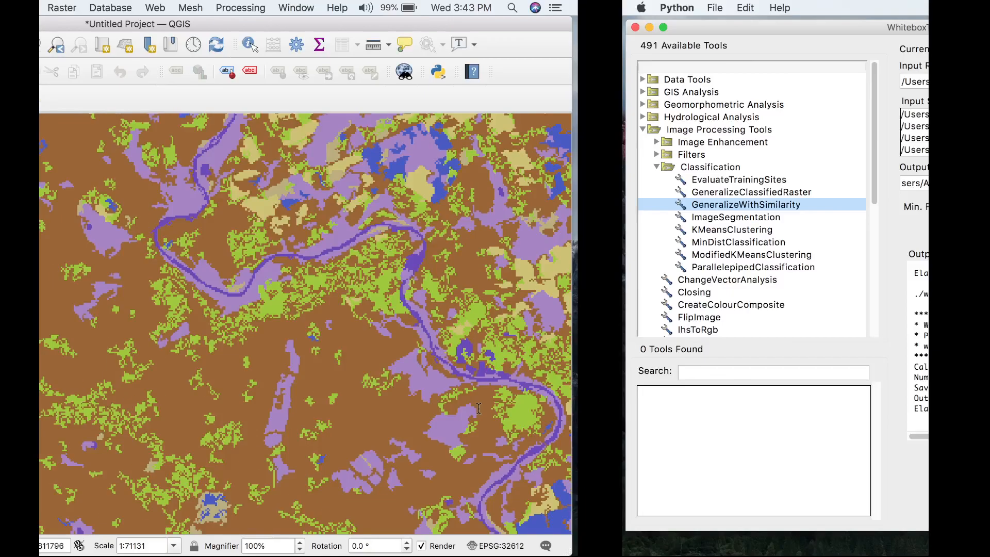
pyautogui.click(75, 73)
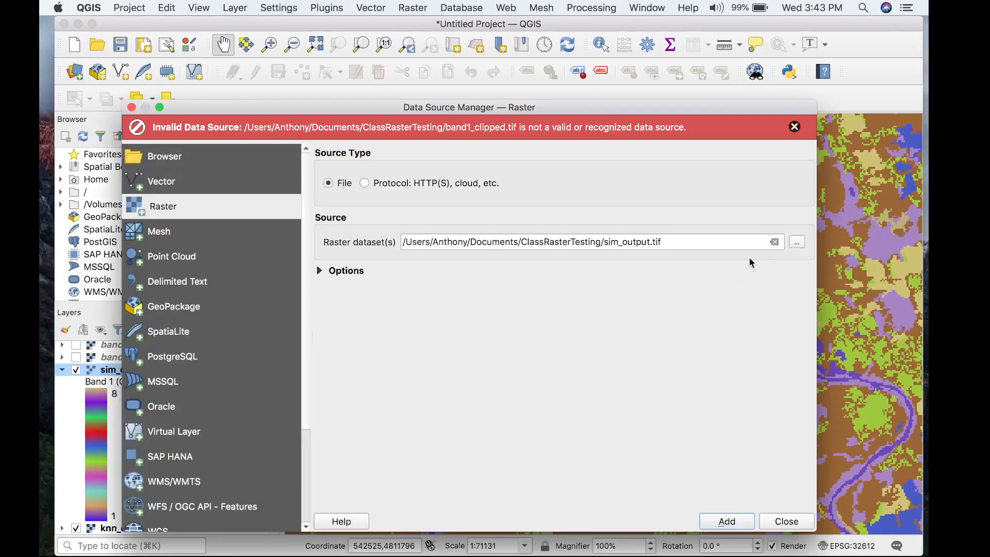
pyautogui.click(775, 242)
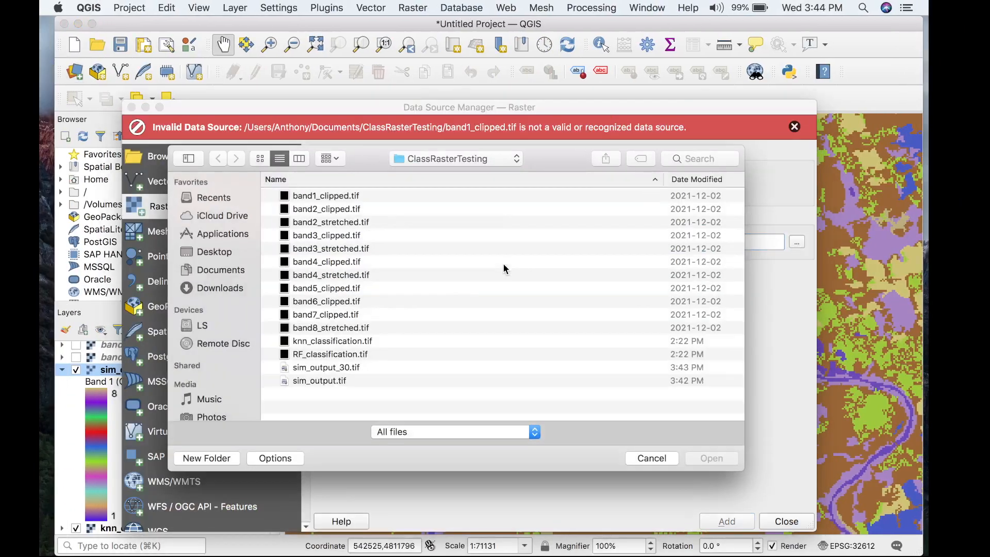
pyautogui.click(367, 366)
pyautogui.press('Return')
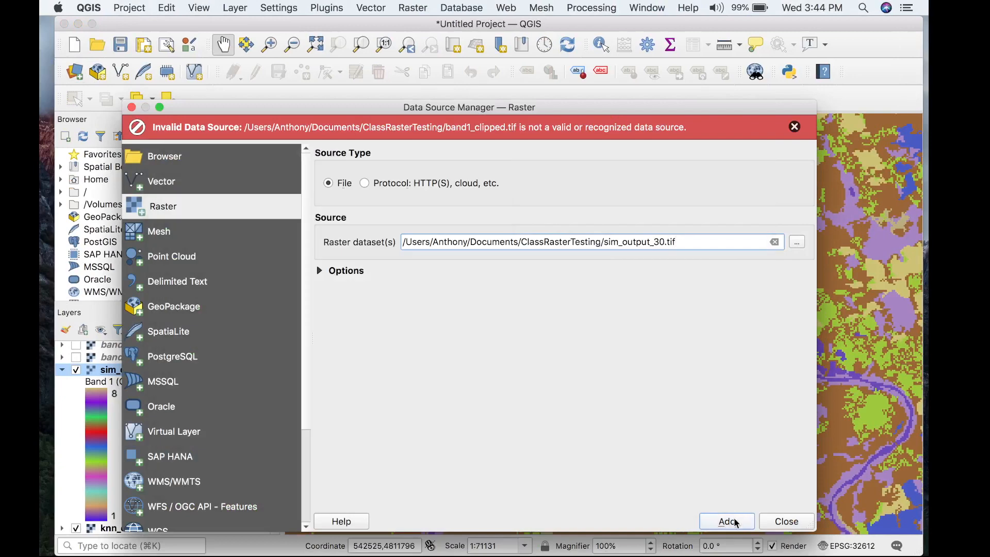
pyautogui.click(727, 522)
pyautogui.click(787, 521)
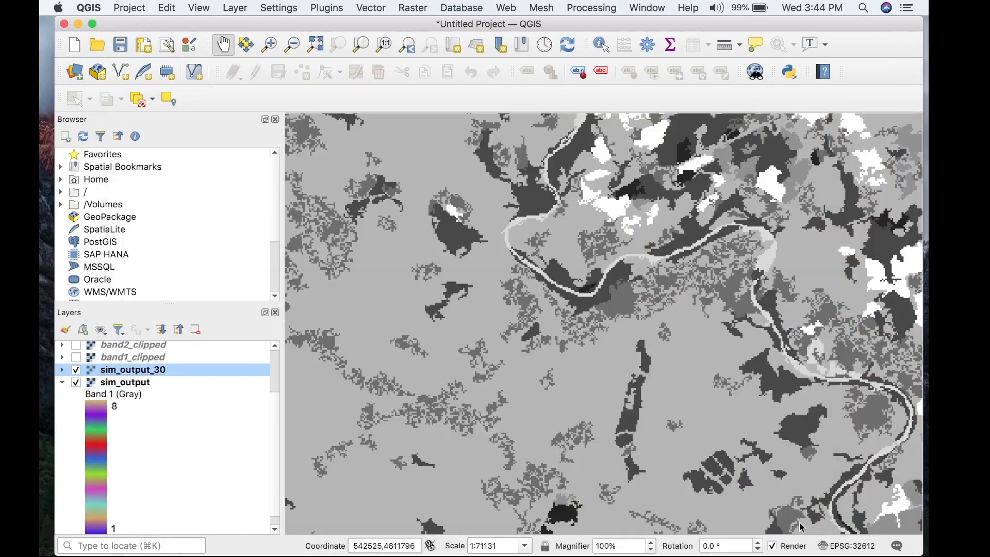
# Step: Apply the copied classification style to the sim_output_30 layer
pyautogui.rightClick(183, 370)
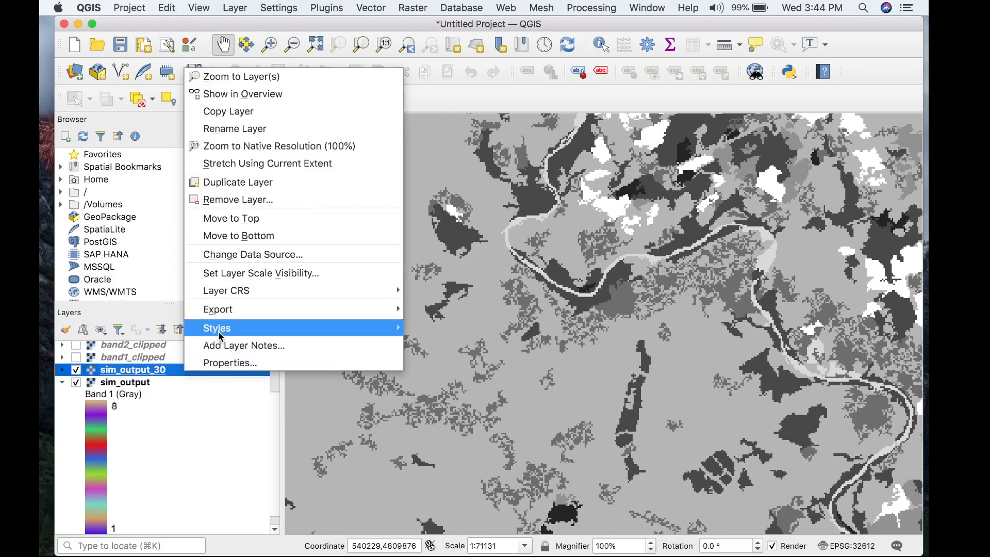
pyautogui.moveTo(218, 336)
pyautogui.click(449, 347)
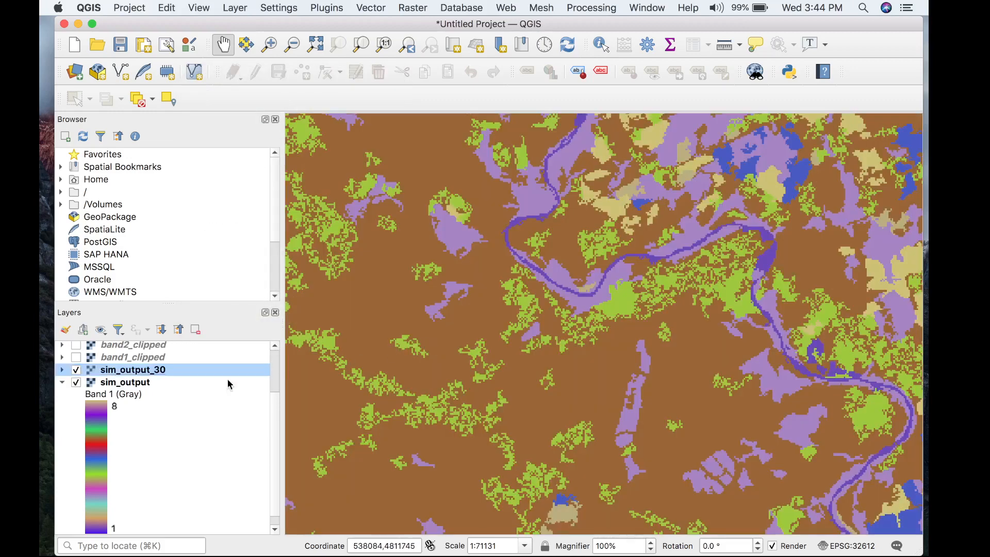
# Step: Compare sim_output_30 with sim_output by repeatedly hiding and reshowing the sim_output_30 layer, leaving it visible
pyautogui.click(76, 370)
pyautogui.click(77, 369)
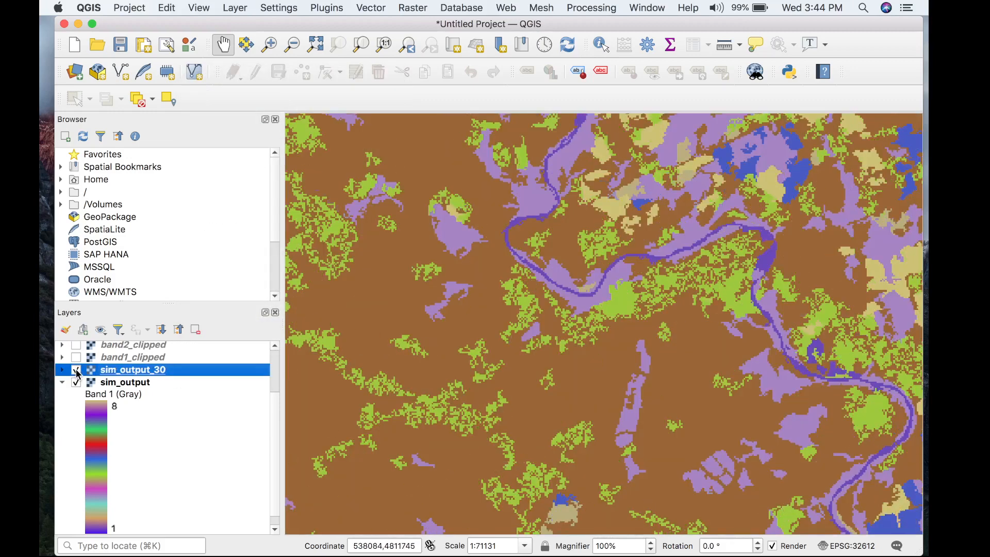
pyautogui.click(76, 370)
pyautogui.click(76, 370)
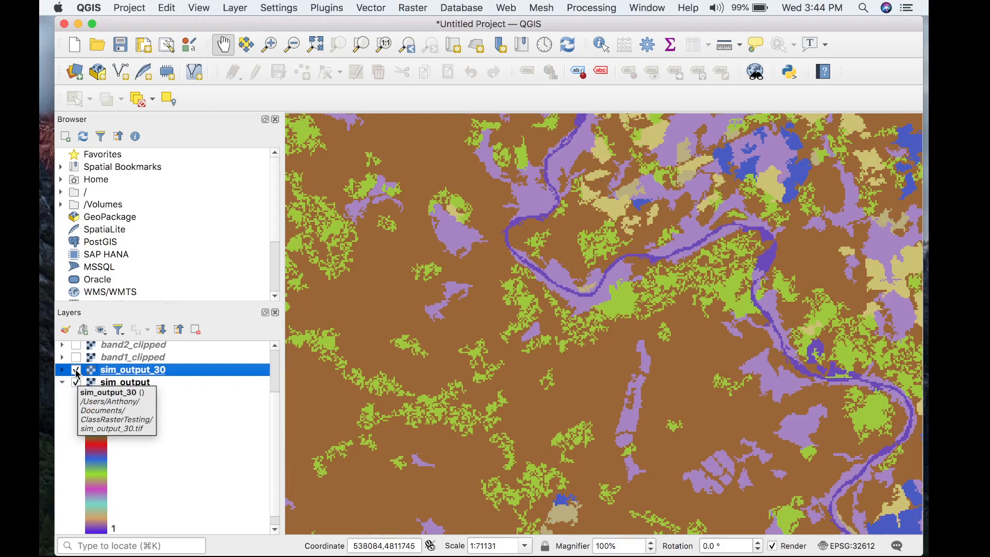
pyautogui.click(77, 370)
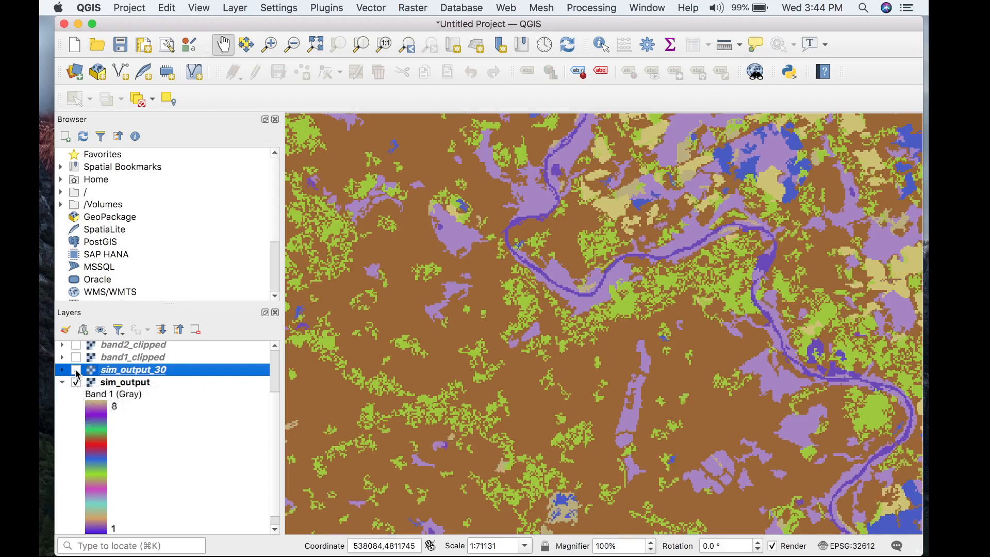
pyautogui.click(76, 369)
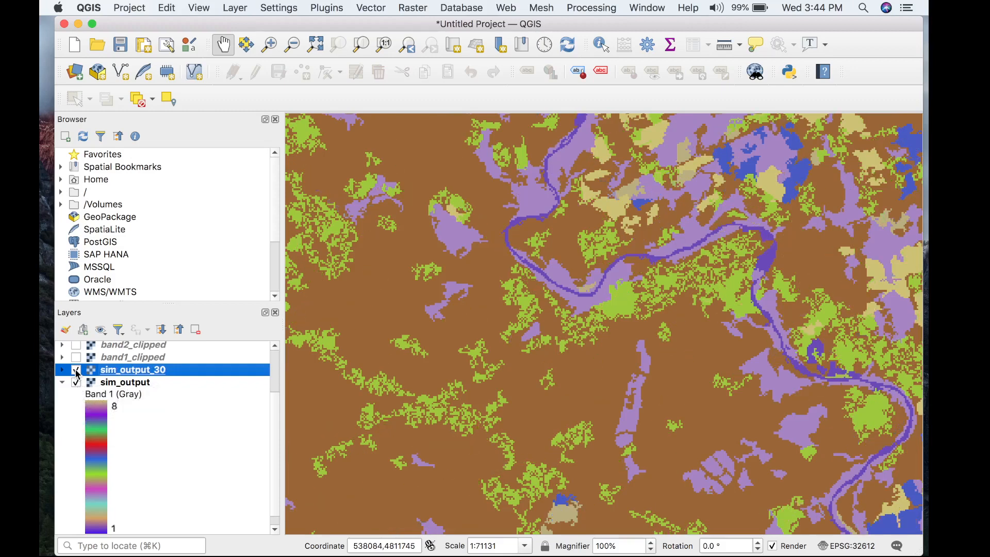
pyautogui.scroll(-2, 584, 381)
pyautogui.scroll(-1, 584, 380)
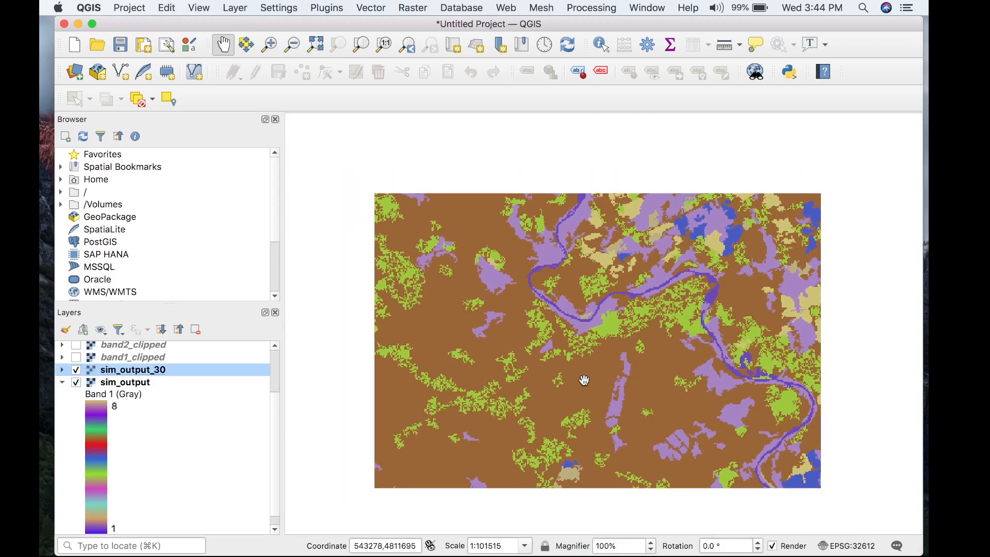